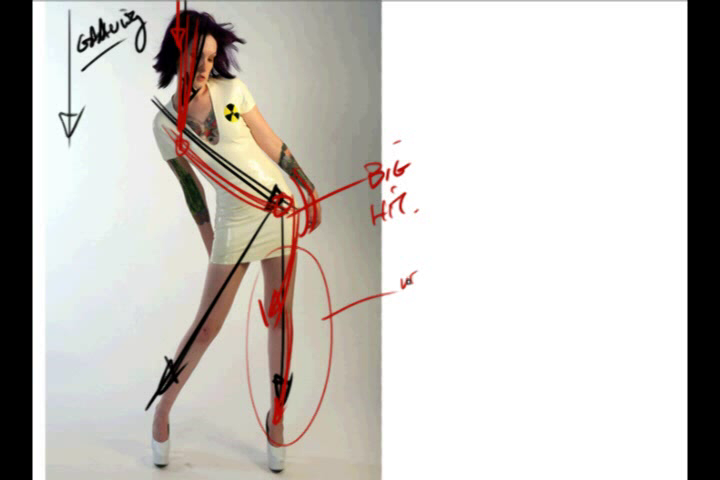
Handwrite 'VERTICAL', double-underlined 'FAST', and 'DROP TO GROUND' in red below the leg note.
mouse_move(400, 308)
left_mouse_down()
mouse_move(428, 316)
mouse_move(438, 303)
mouse_move(458, 312)
mouse_move(482, 300)
left_mouse_up()
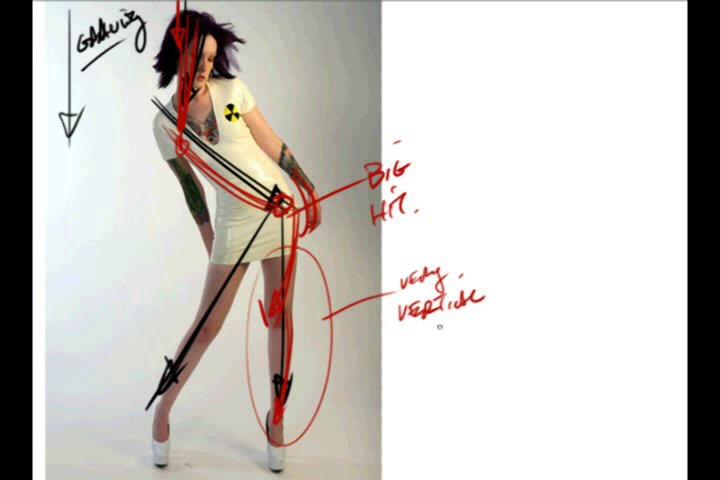
mouse_move(433, 322)
left_mouse_down()
mouse_move(440, 334)
mouse_move(484, 332)
left_mouse_up()
mouse_move(438, 352)
left_mouse_down()
mouse_move(476, 340)
mouse_move(478, 348)
left_mouse_up()
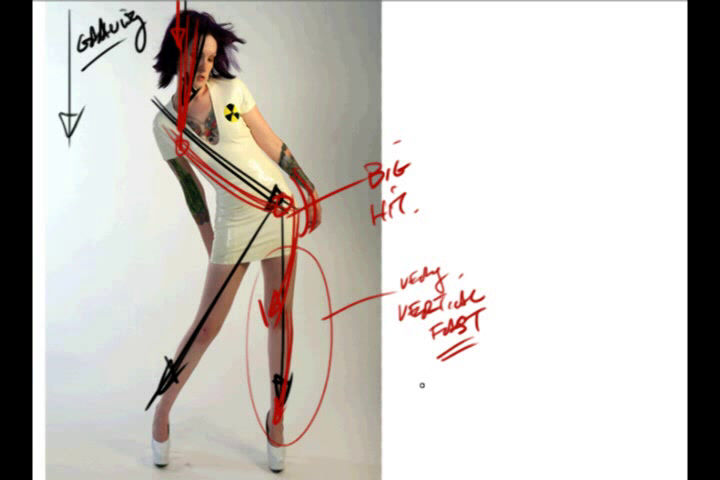
mouse_move(420, 380)
left_mouse_down()
mouse_move(424, 396)
mouse_move(462, 390)
left_mouse_up()
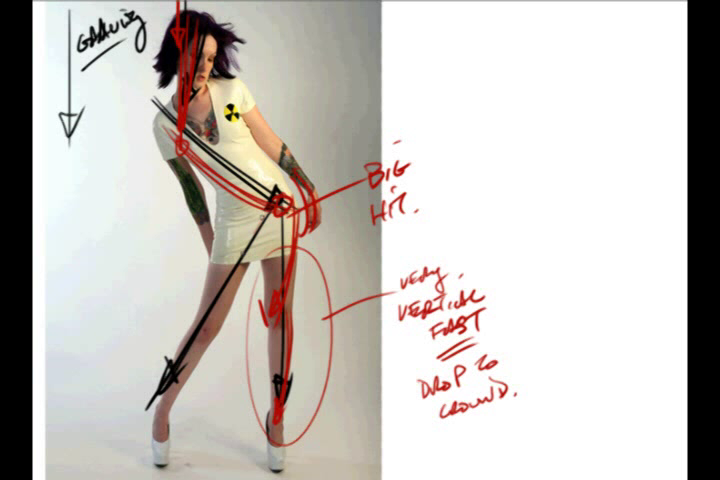
Sketch a red gesture curve from hip down the bent leg and circle it with a large ellipse.
left_click_drag(246, 208, 212, 316)
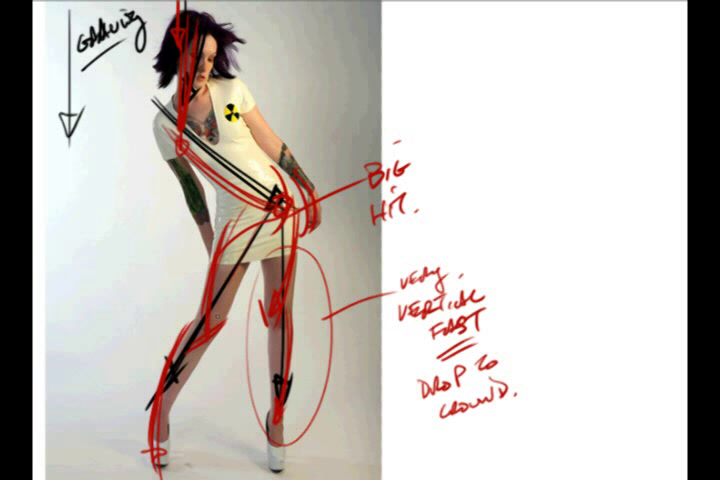
left_click_drag(178, 278, 180, 275)
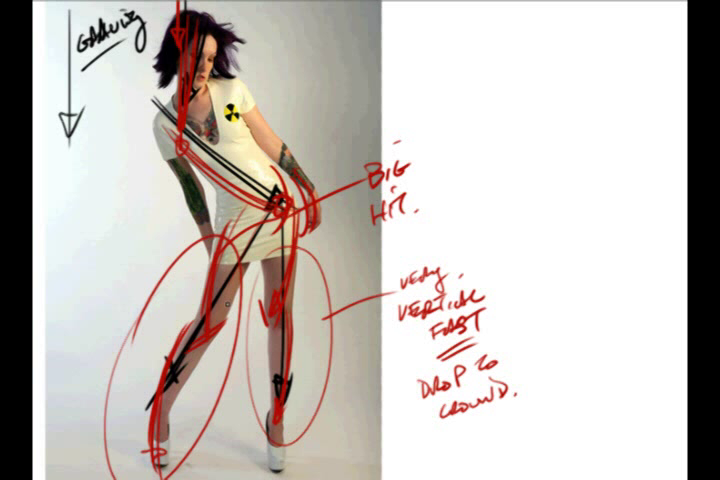